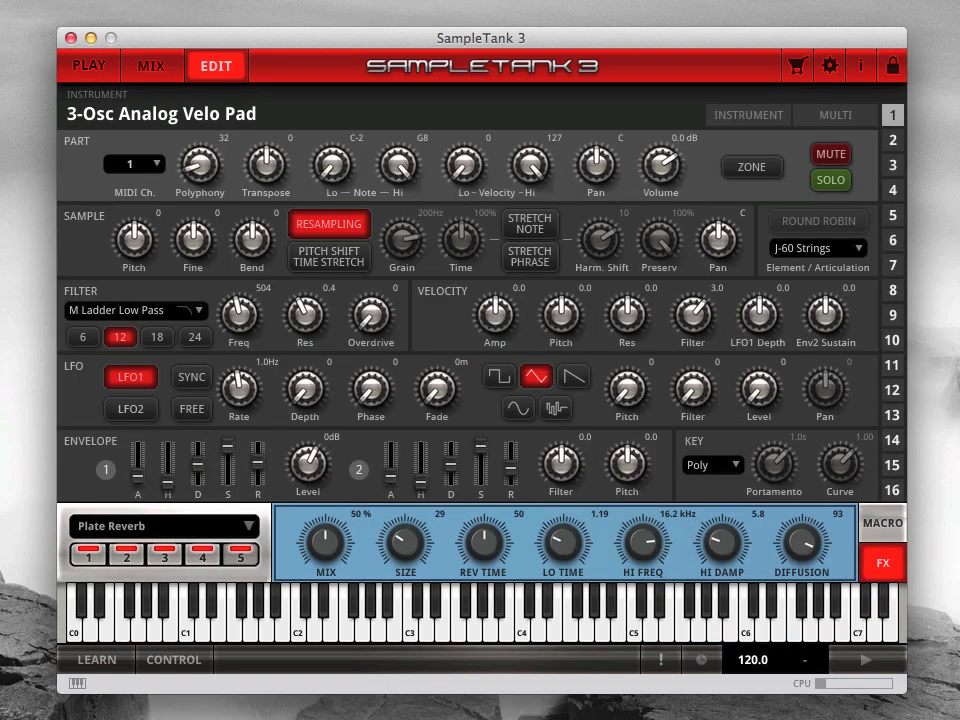
# Return to 3-Osc Analog Velo Pad, keep it on MIDI channel 1 and centre its pan
pyautogui.click(88, 68)
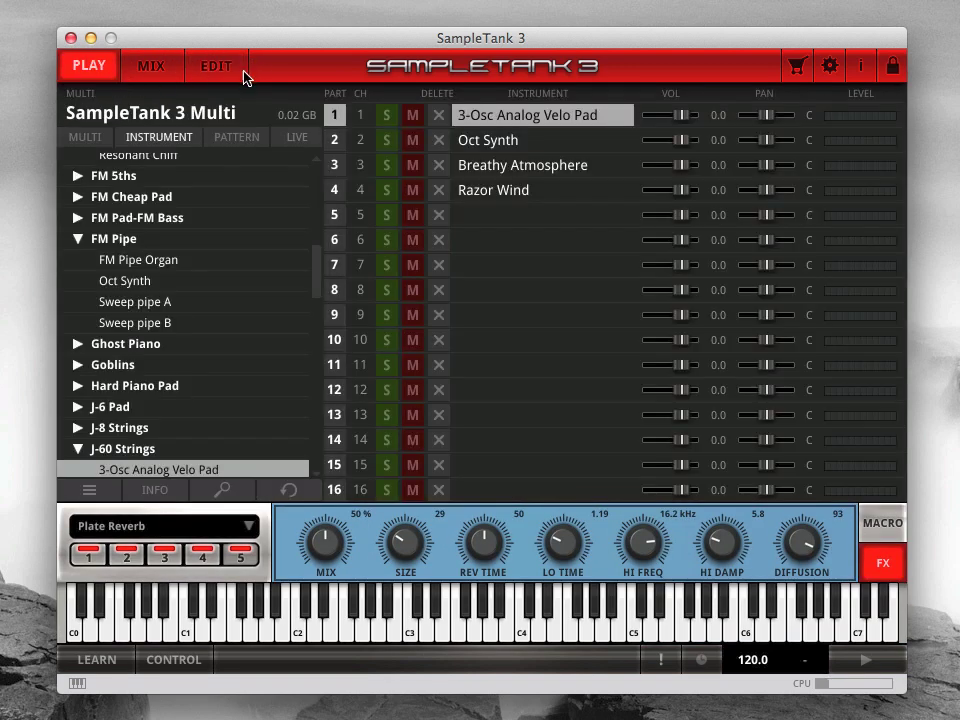
pyautogui.click(241, 74)
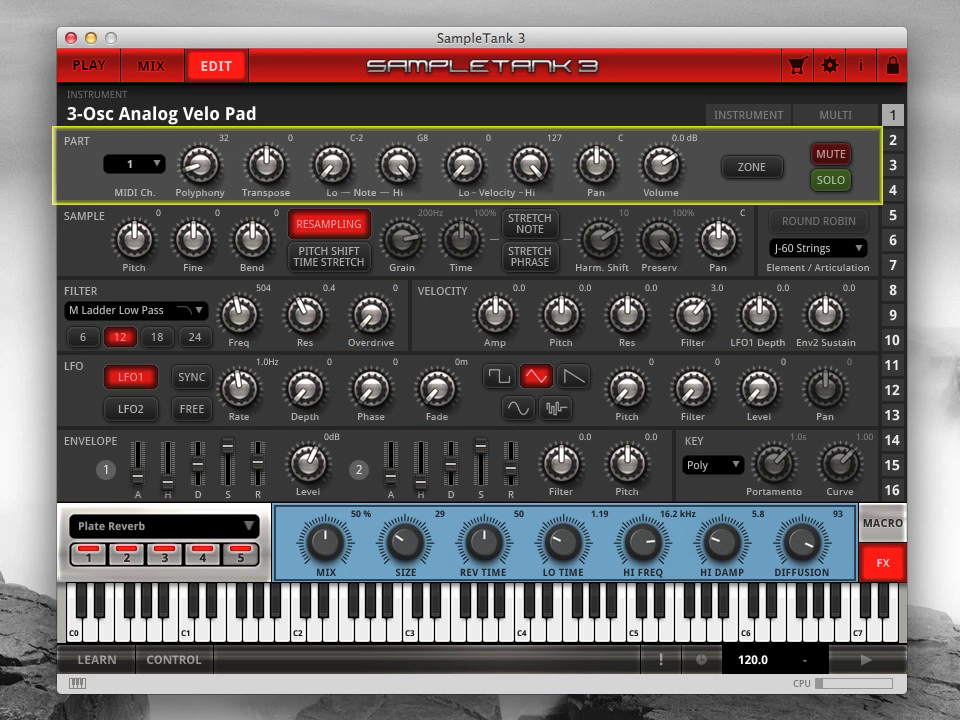
pyautogui.click(128, 163)
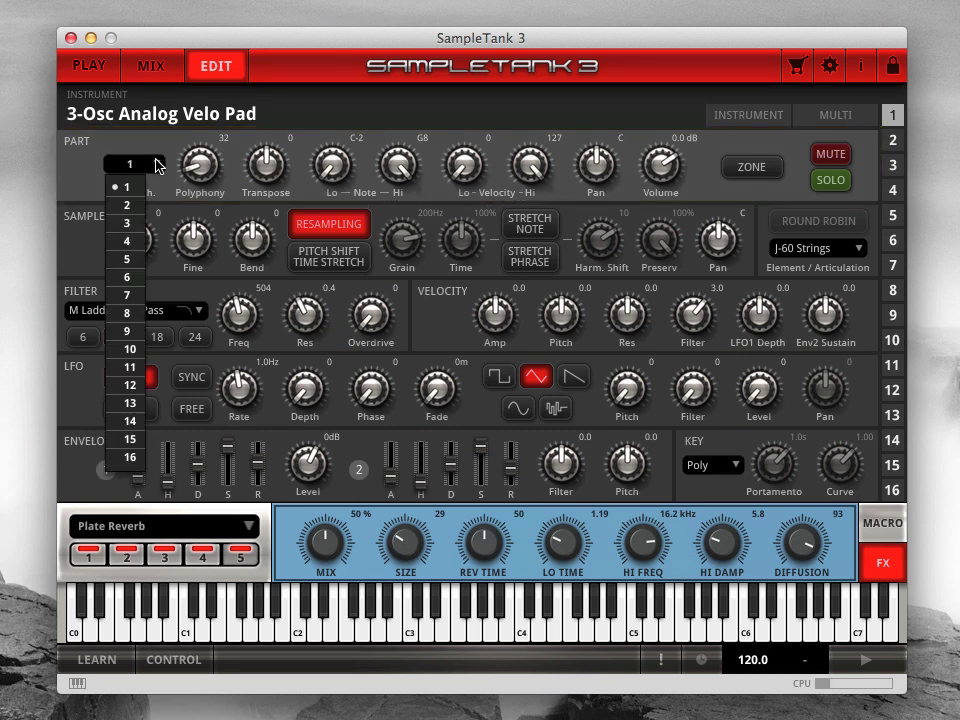
pyautogui.click(158, 144)
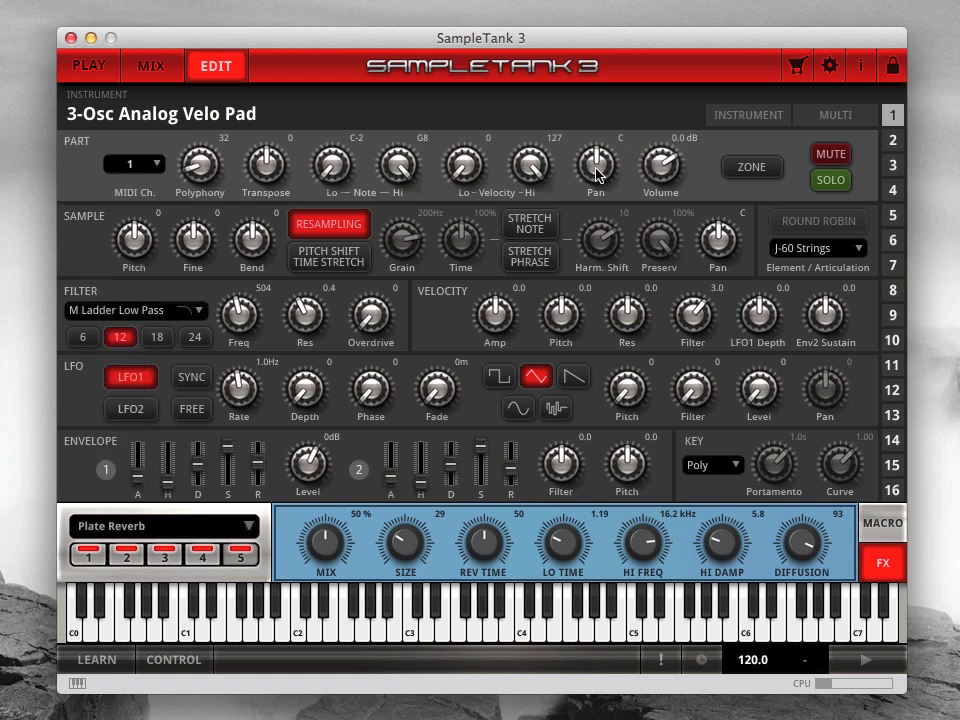
pyautogui.moveTo(592, 186); pyautogui.dragTo(592, 176)
# Transpose the part down three semitones, set its highest note to F#6 and minimum velocity to 40
pyautogui.moveTo(252, 172)
pyautogui.mouseDown()
pyautogui.moveTo(256, 180)
pyautogui.moveTo(258, 170)
pyautogui.mouseUp()
pyautogui.moveTo(307, 172); pyautogui.dragTo(326, 185)
pyautogui.moveTo(392, 162); pyautogui.dragTo(380, 117)
pyautogui.moveTo(458, 161); pyautogui.dragTo(452, 186)
# Look through parts 2–4 (Oct Synth, Breathy Atmosphere, Razor Wind), then go back to part 1
pyautogui.click(900, 142)
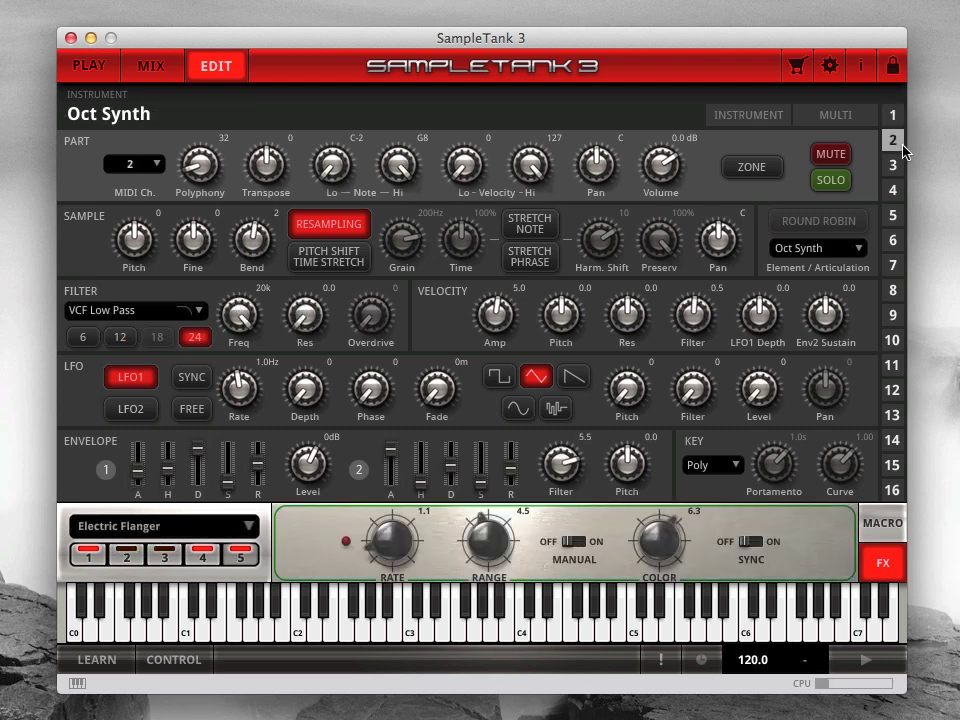
pyautogui.click(900, 165)
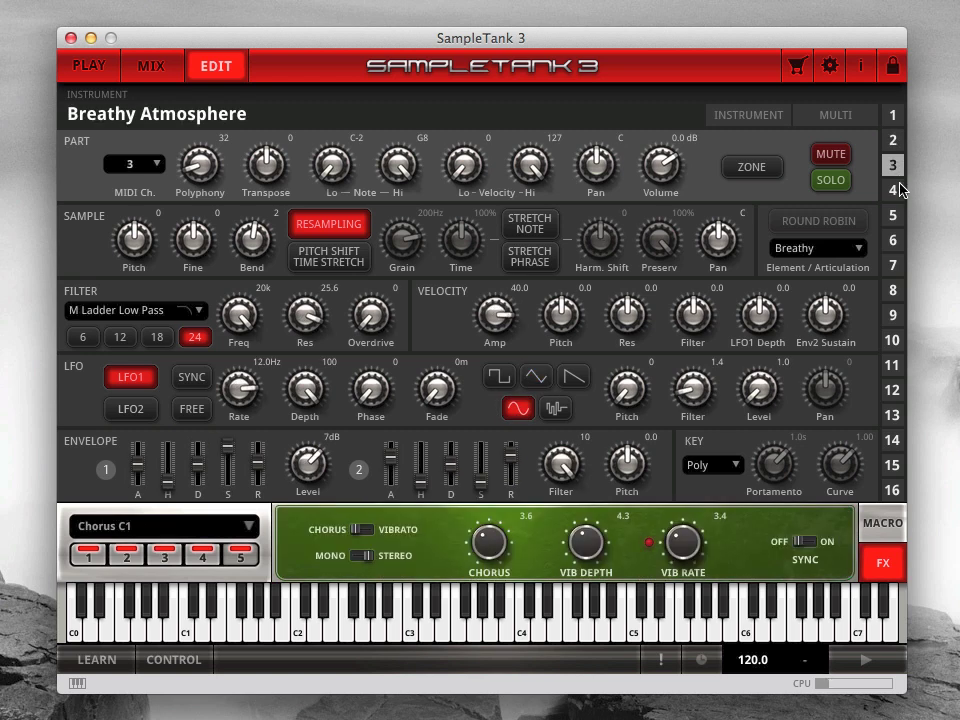
pyautogui.click(900, 190)
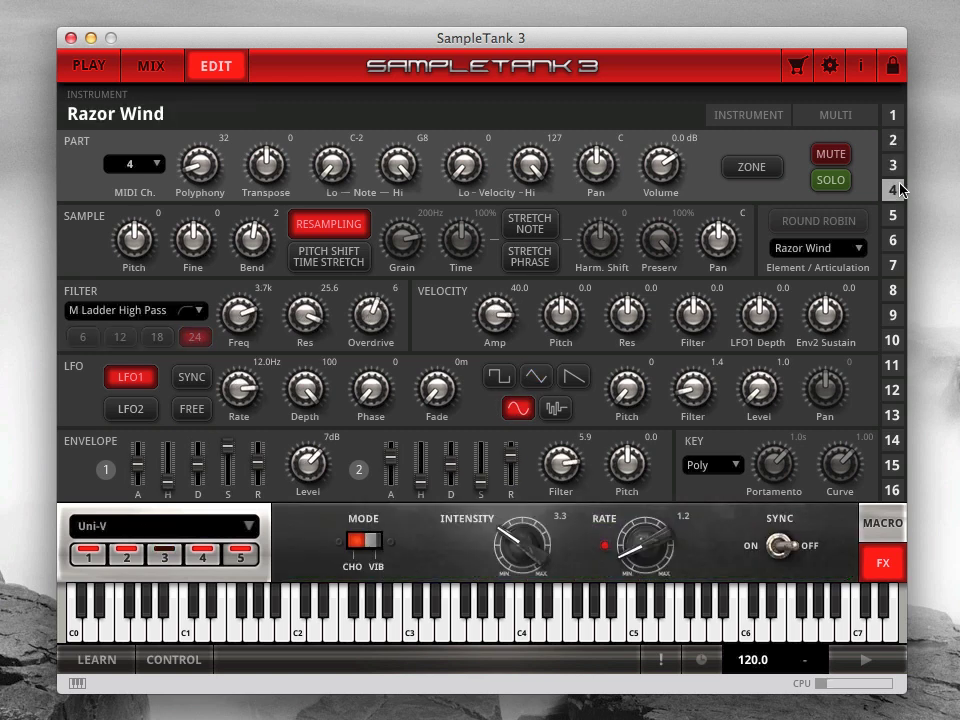
pyautogui.click(894, 116)
pyautogui.click(862, 117)
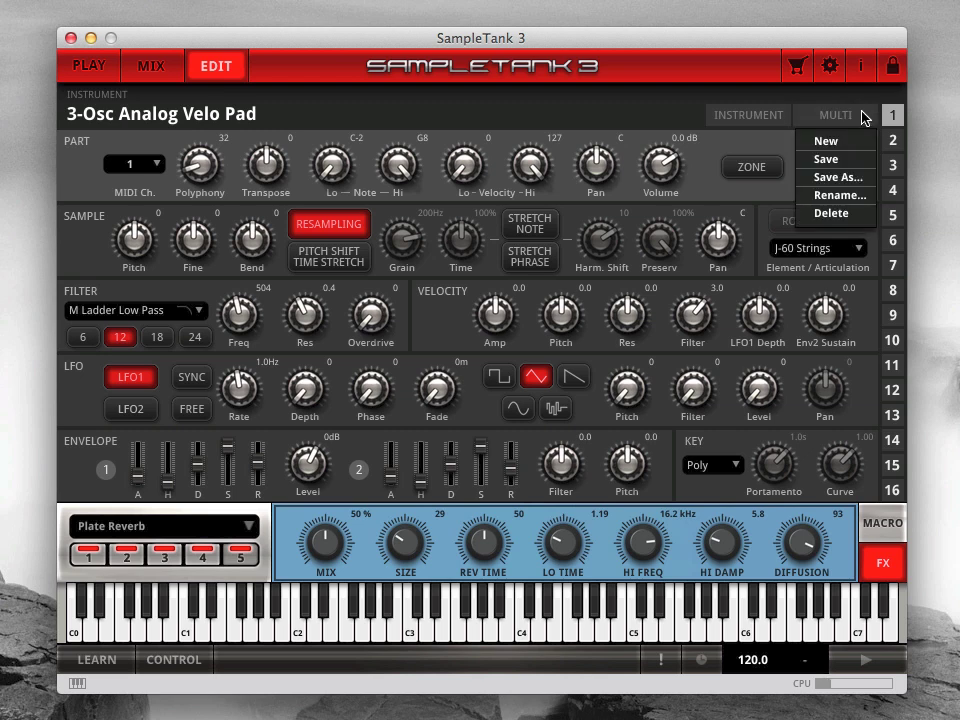
pyautogui.click(880, 93)
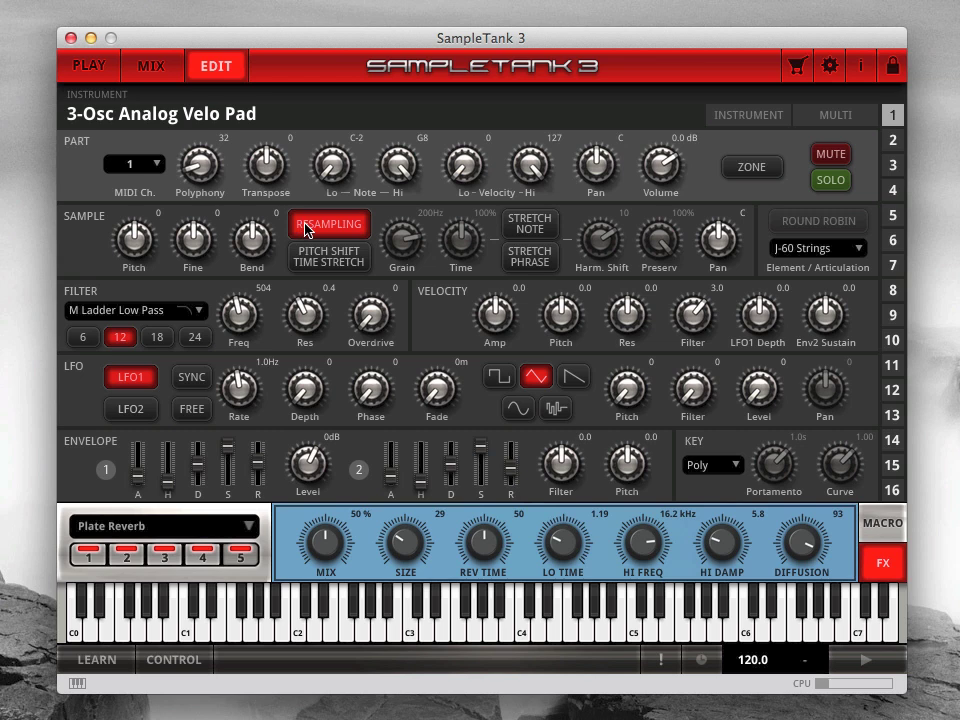
# Try the sample's stretch modes, return it to resampling, and pan the sample slightly left
pyautogui.click(298, 257)
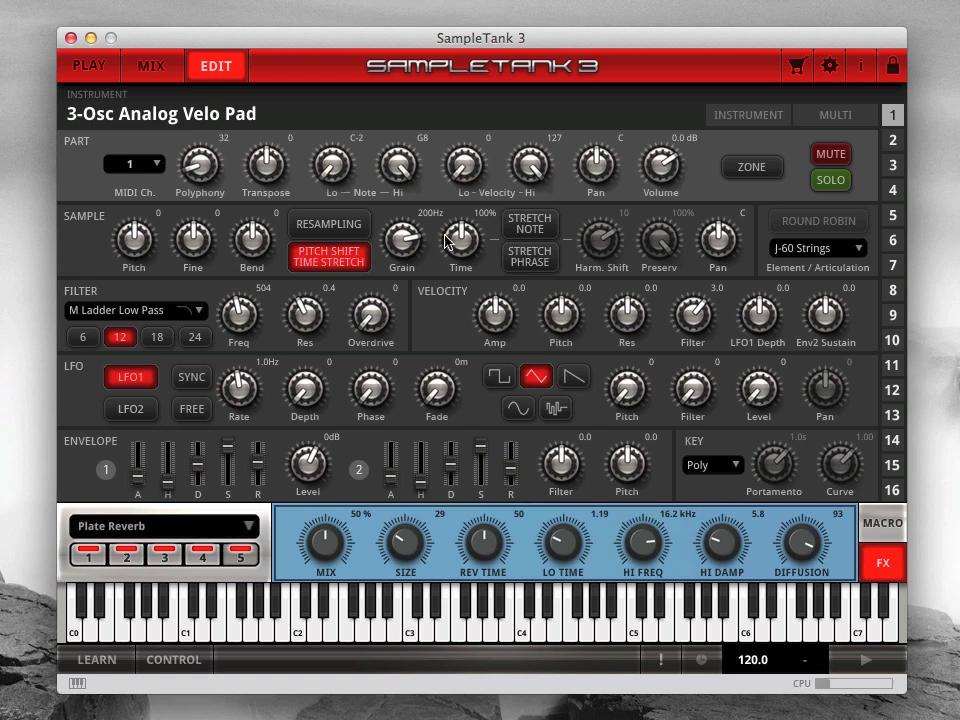
pyautogui.click(510, 225)
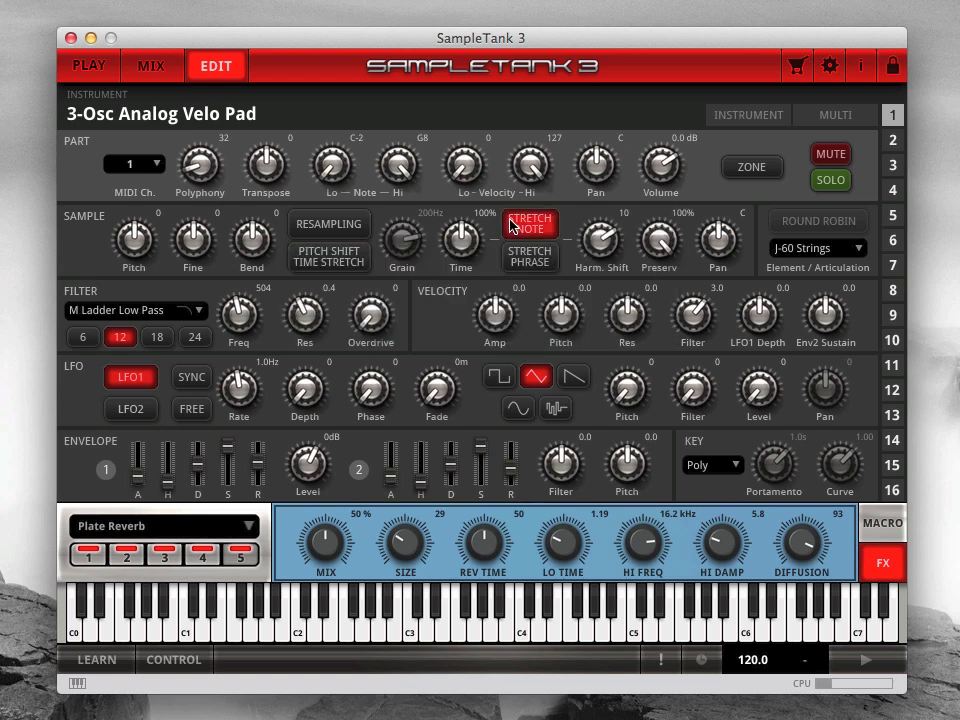
pyautogui.click(512, 257)
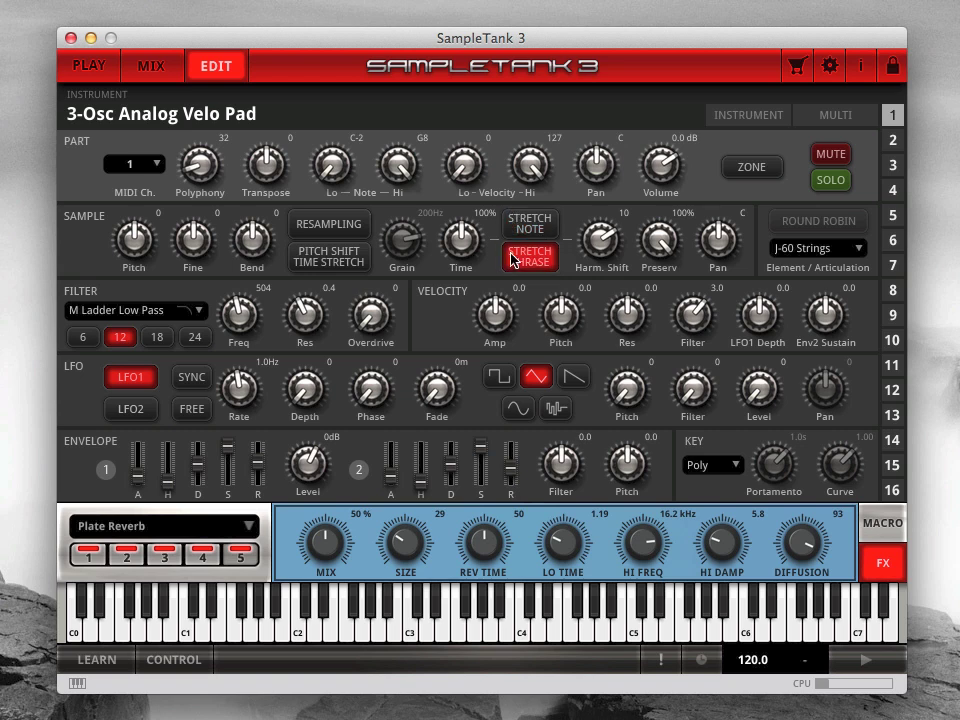
pyautogui.click(315, 224)
pyautogui.moveTo(712, 252)
pyautogui.mouseDown()
pyautogui.moveTo(711, 272)
pyautogui.moveTo(713, 230)
pyautogui.moveTo(724, 242)
pyautogui.mouseUp()
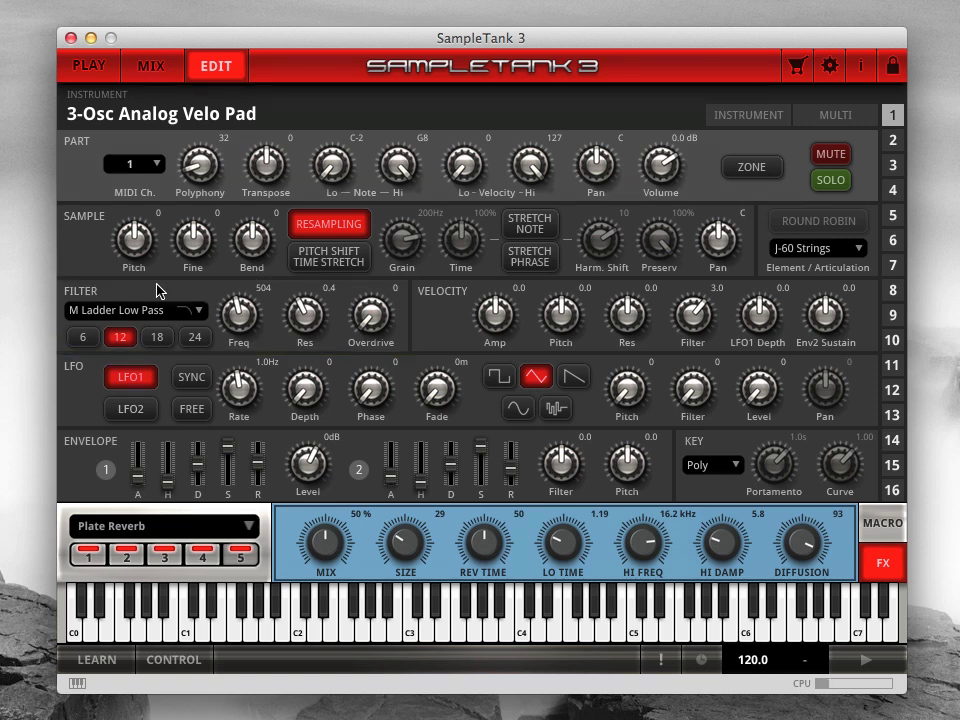
# Keep the M Ladder Low Pass filter, try slopes 24/18/6 ending at 12, and test overdrive 8 back to 0
pyautogui.click(202, 311)
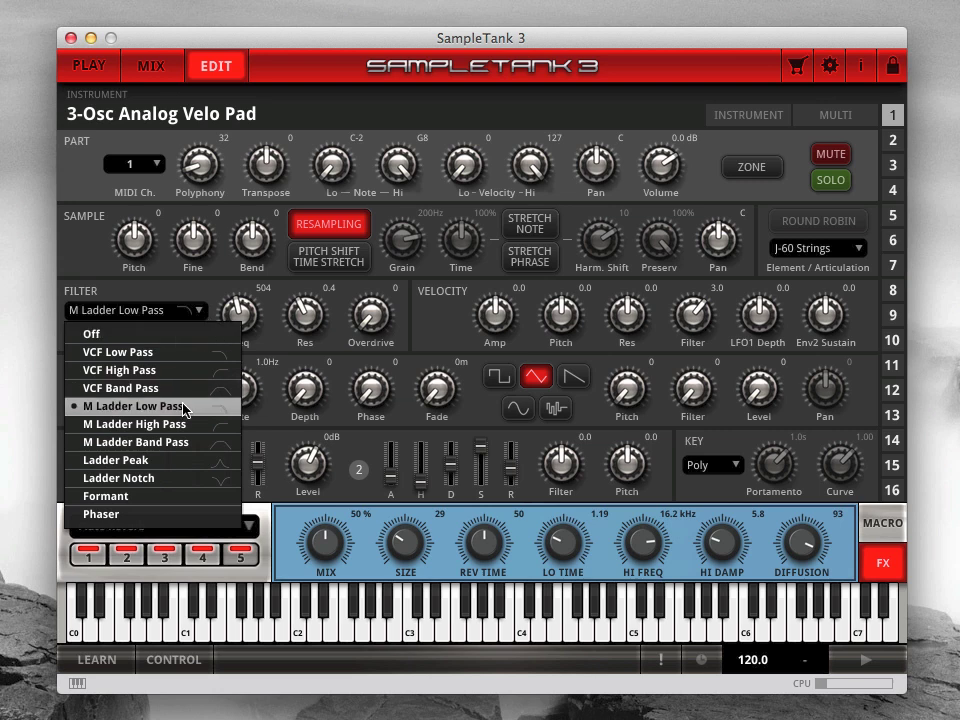
pyautogui.click(183, 410)
pyautogui.click(195, 338)
pyautogui.click(156, 338)
pyautogui.click(124, 340)
pyautogui.click(84, 338)
pyautogui.click(130, 339)
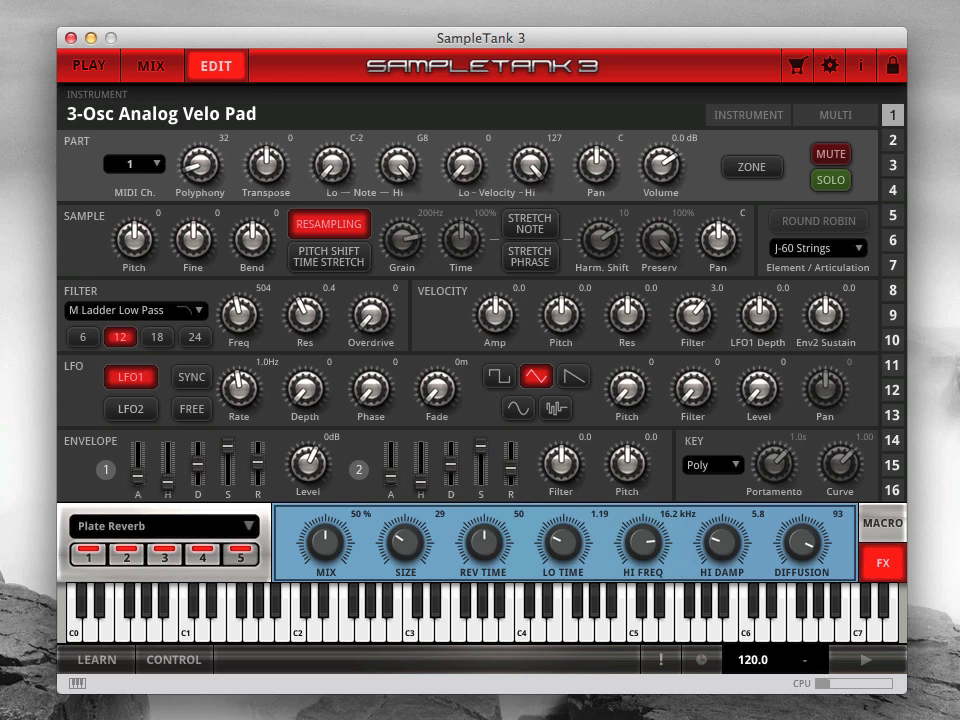
pyautogui.moveTo(338, 321); pyautogui.dragTo(278, 238)
pyautogui.moveTo(371, 318); pyautogui.dragTo(371, 345)
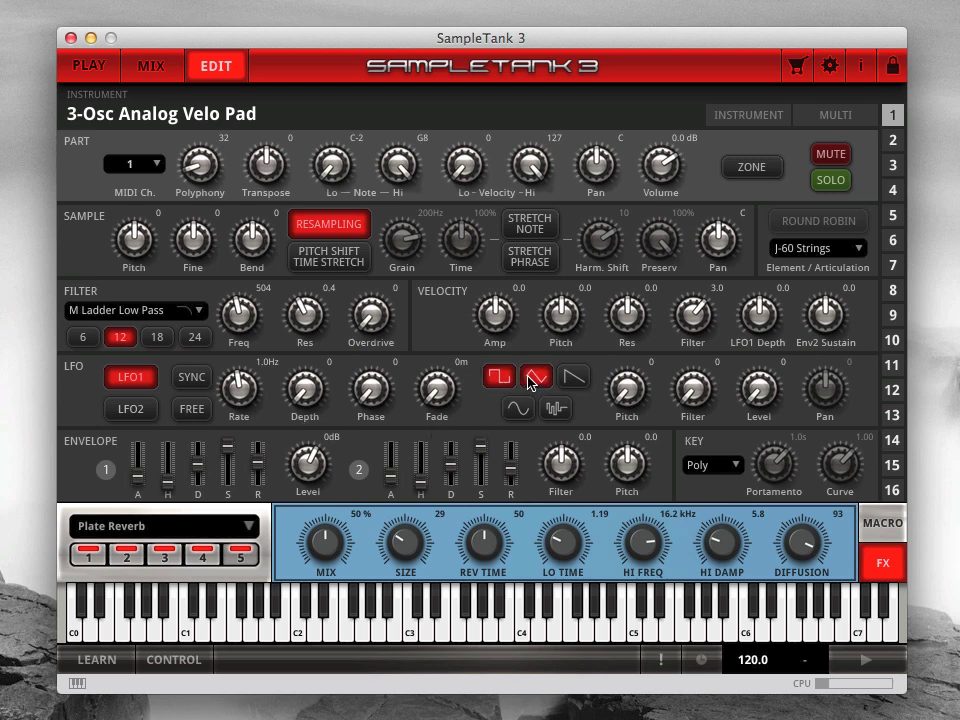
# Try another LFO1 waveform, return it to triangle, then view LFO2 and come back to LFO1
pyautogui.click(555, 408)
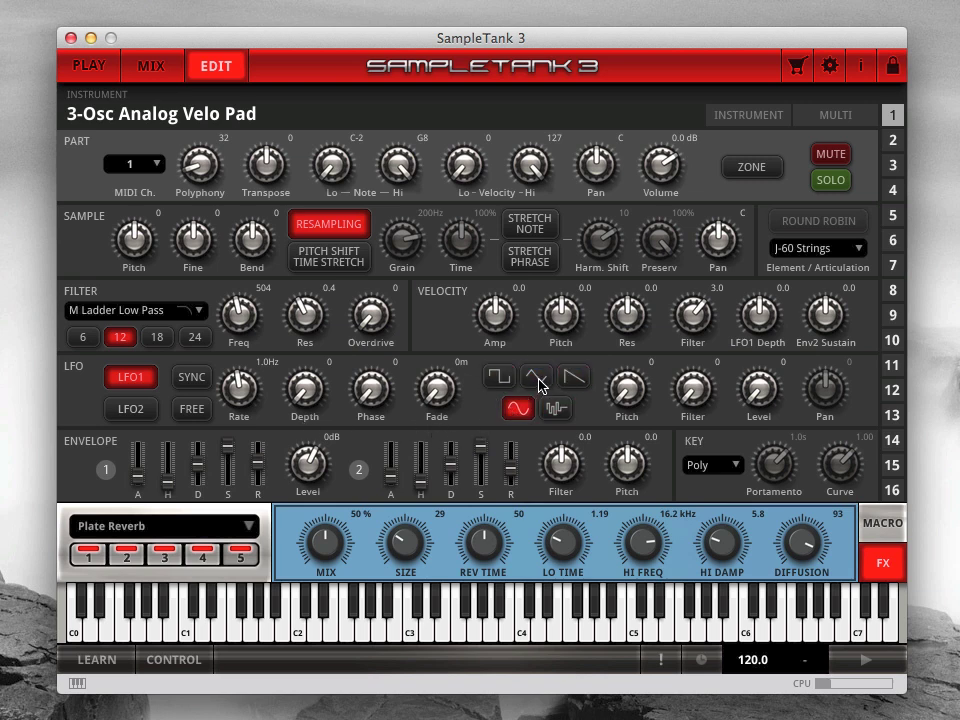
pyautogui.click(536, 376)
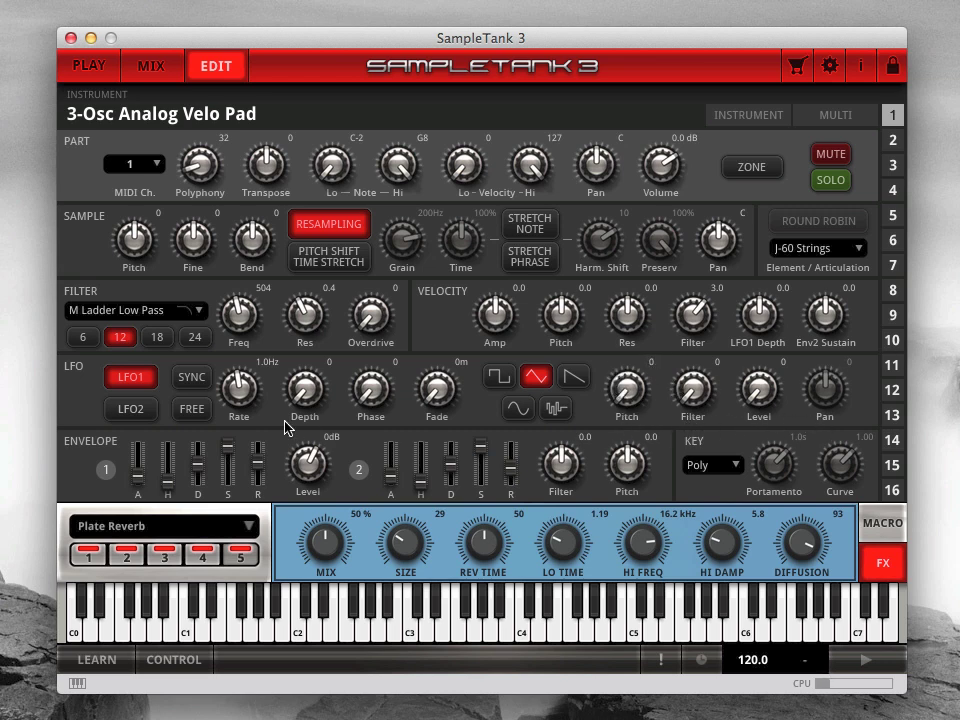
pyautogui.click(132, 410)
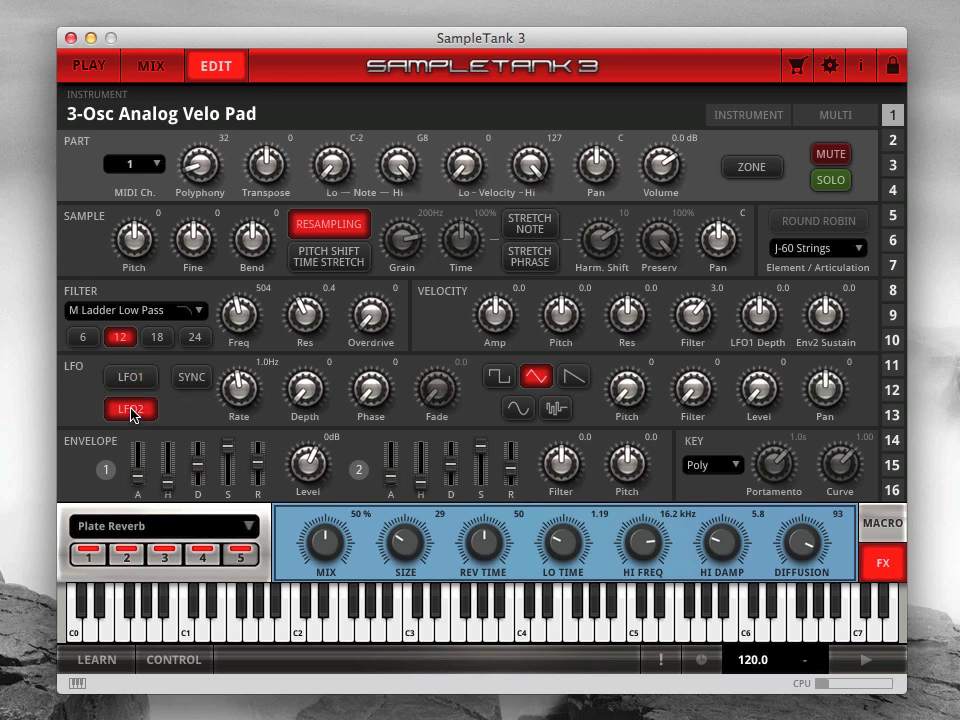
pyautogui.click(125, 376)
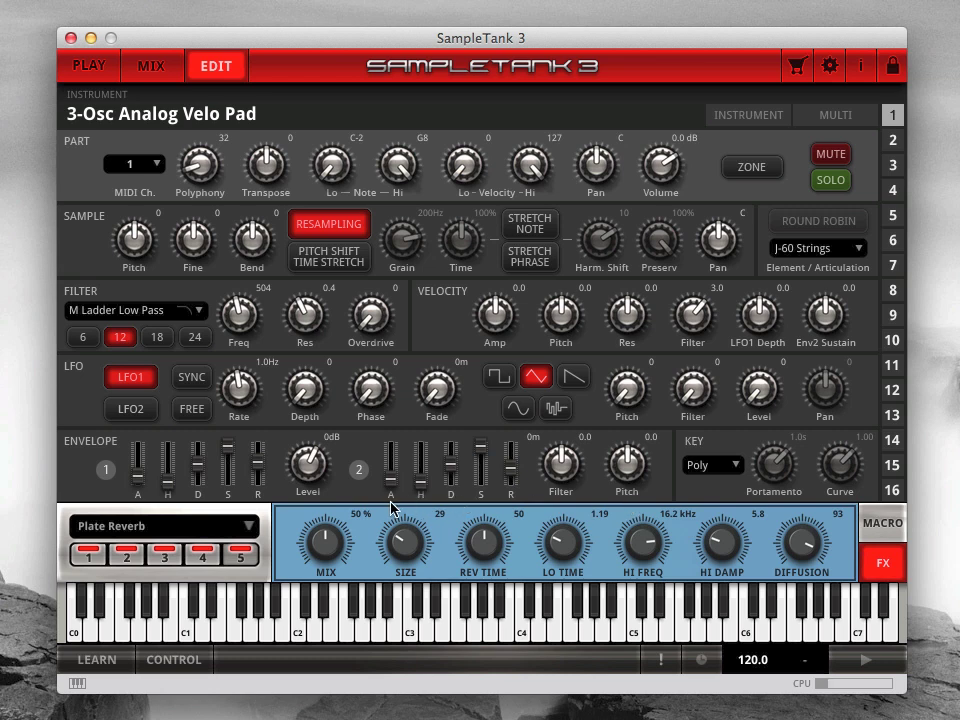
# Raise envelope 2's release from 0m to 78m
pyautogui.moveTo(511, 468)
pyautogui.mouseDown()
pyautogui.moveTo(510, 459)
pyautogui.moveTo(512, 474)
pyautogui.mouseUp()
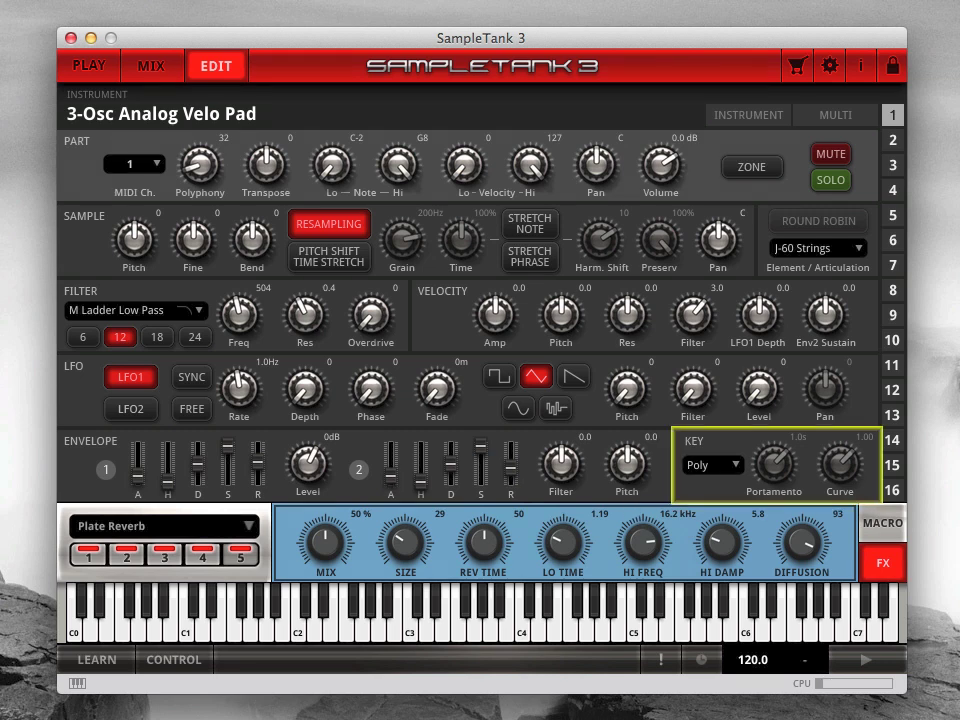
# Change the key mode from Poly to Legato1
pyautogui.click(734, 464)
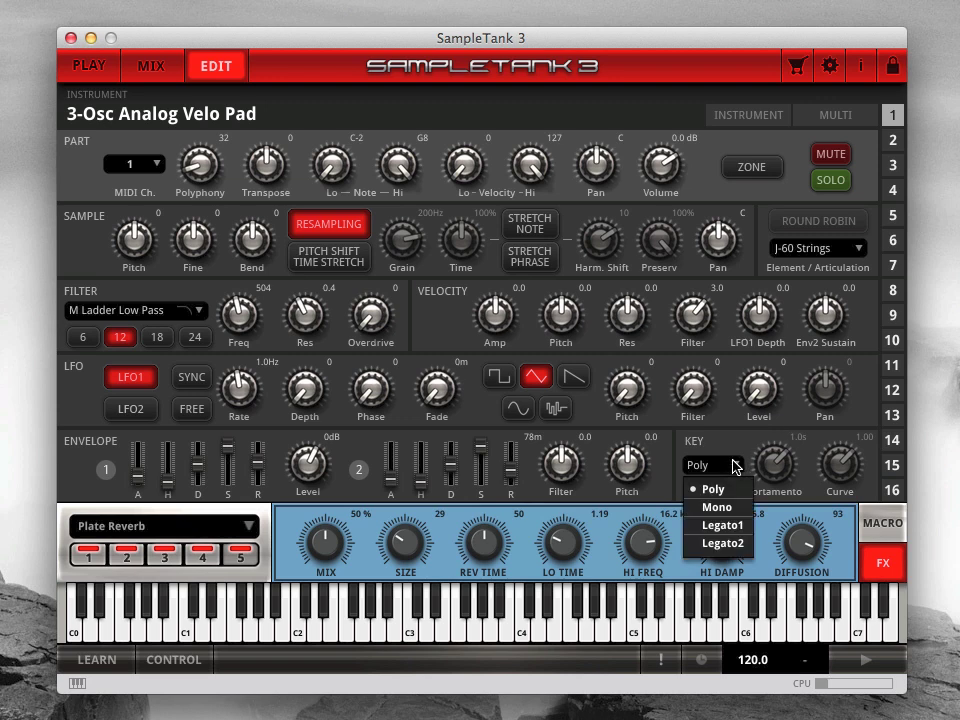
pyautogui.click(735, 525)
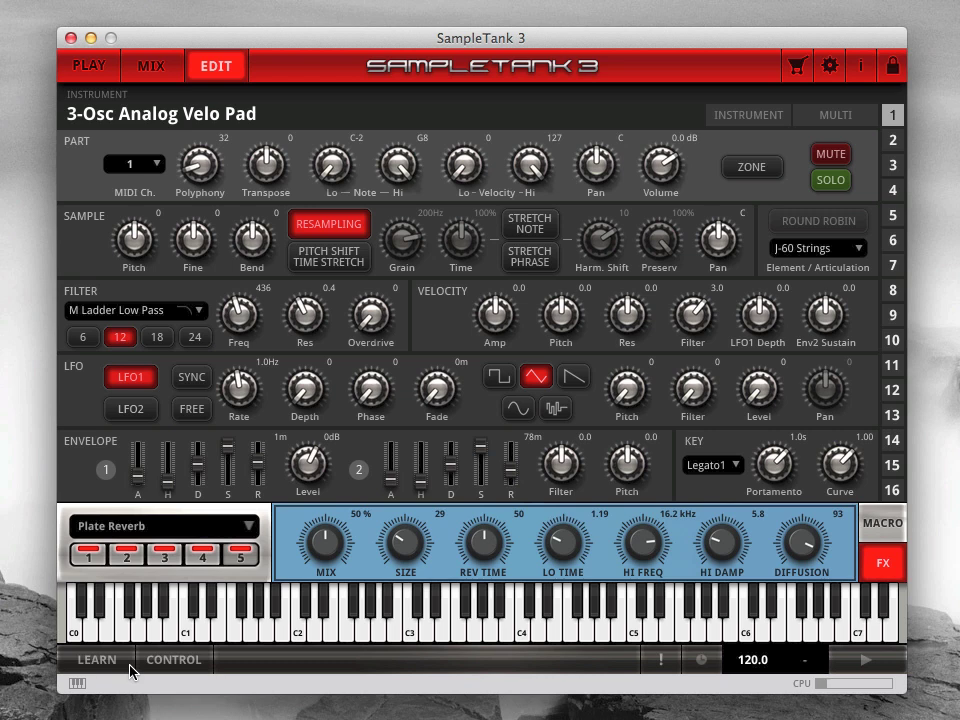
# Turn on MIDI learn and open Part 1's MIDI controller assignments
pyautogui.click(99, 660)
pyautogui.click(175, 659)
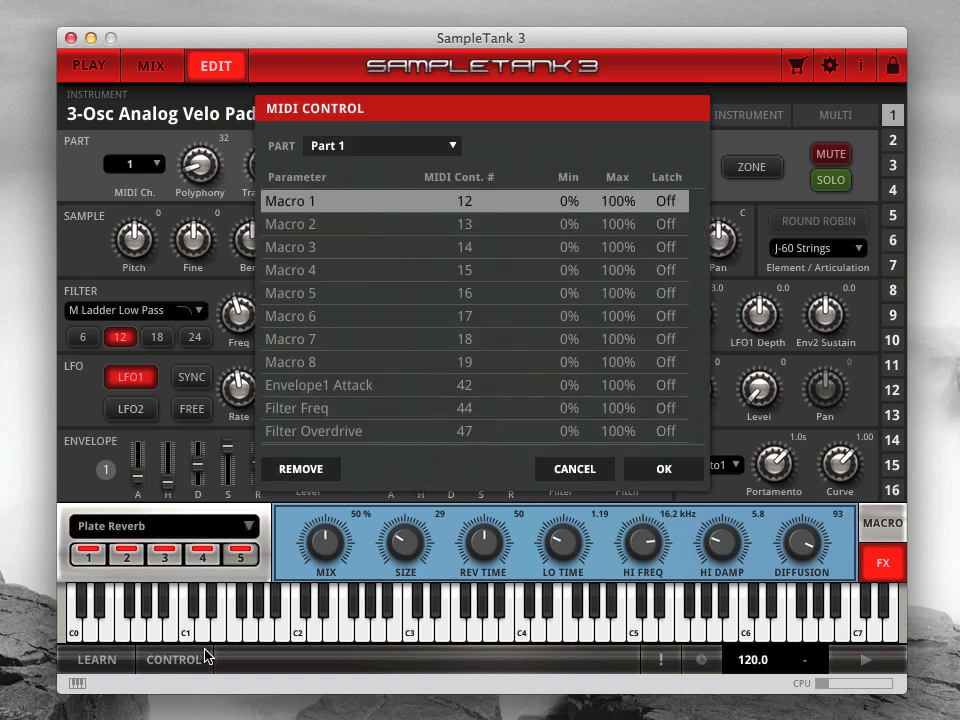
pyautogui.click(450, 147)
pyautogui.click(519, 146)
# Change Filter Overdrive's controller to CC 54, then remove that assignment and confirm with OK
pyautogui.click(468, 432)
pyautogui.write('54')
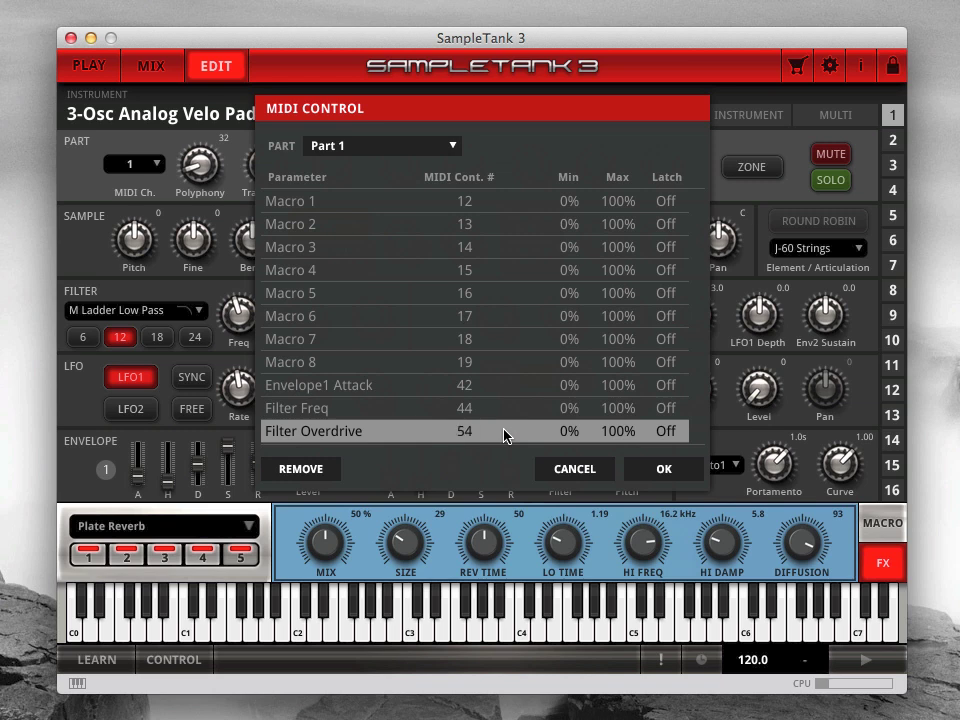
pyautogui.click(325, 468)
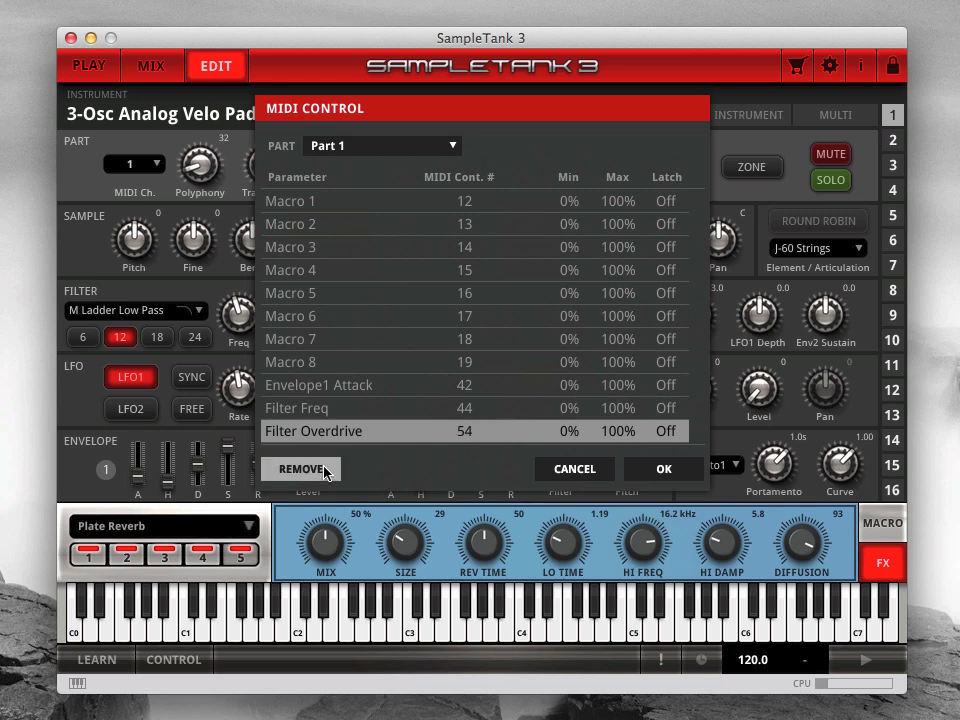
pyautogui.click(663, 468)
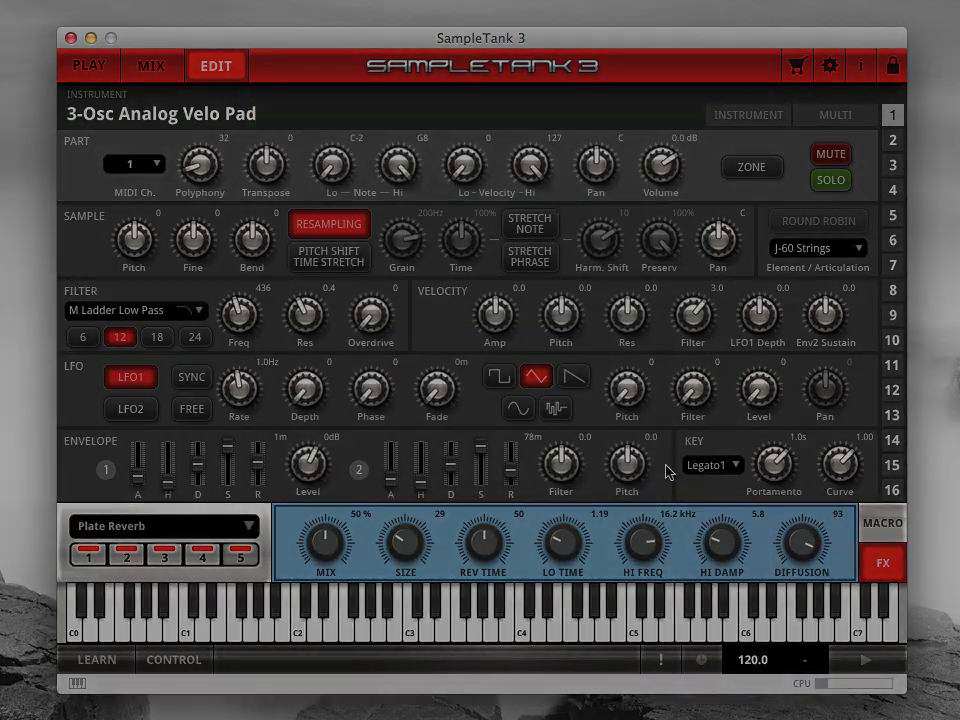